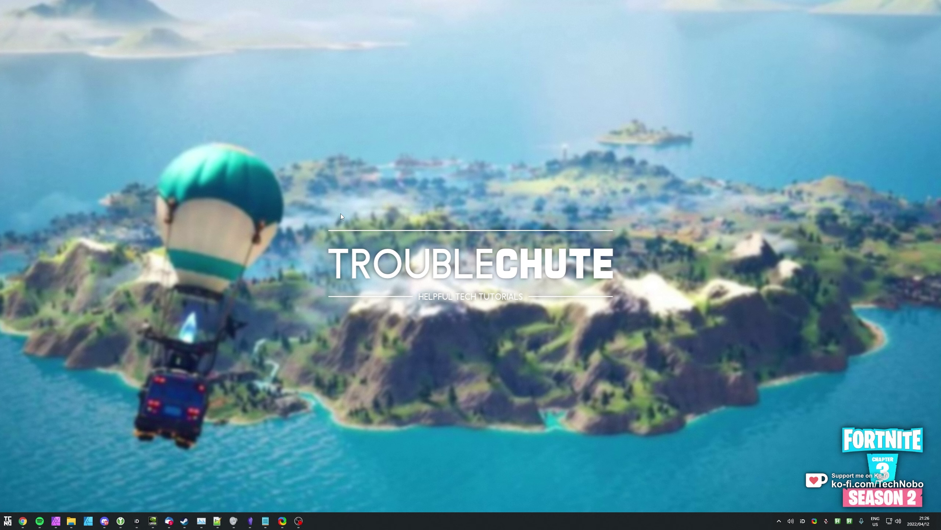
Check the running apps in Task Manager, then dismiss the list.
key(ctrl+shift+Escape)
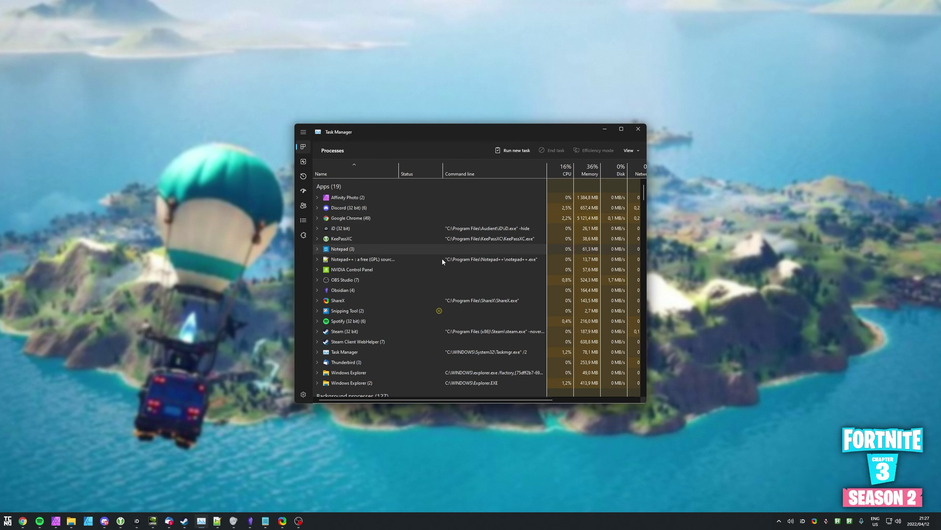
click(605, 129)
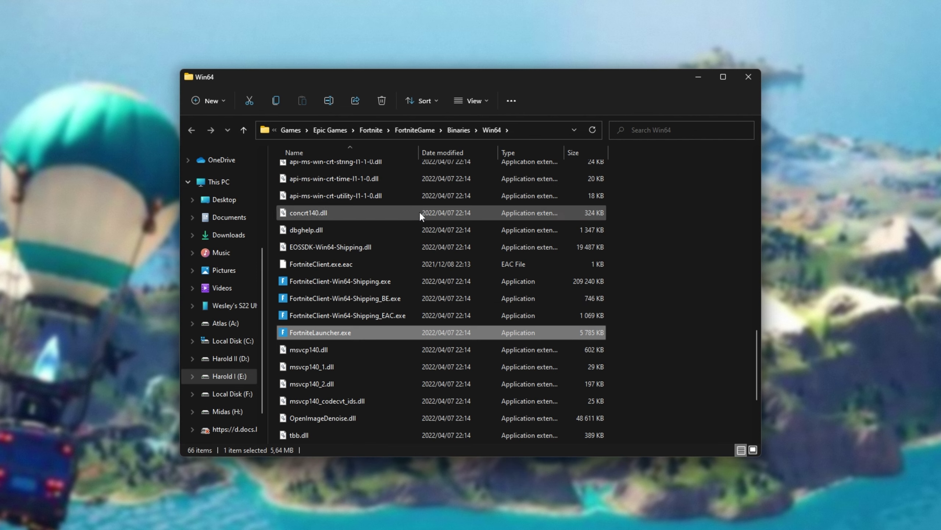
click(675, 129)
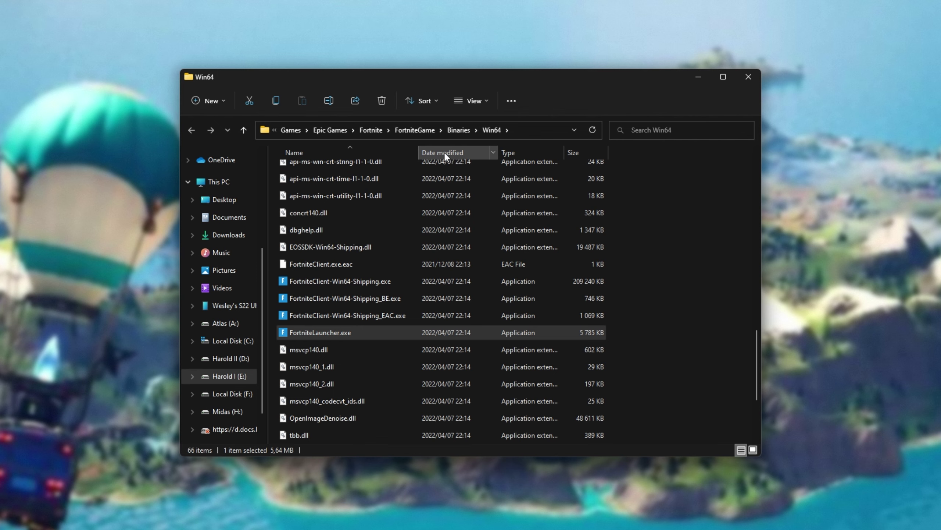
Show the Win64 folder path in the address bar and select the four Fortnite executables.
click(517, 130)
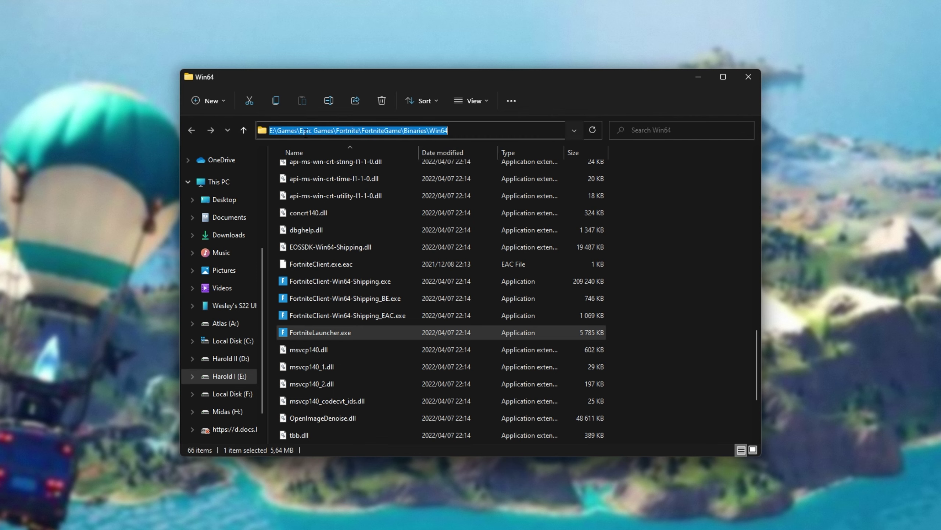
drag(336, 133, 371, 134)
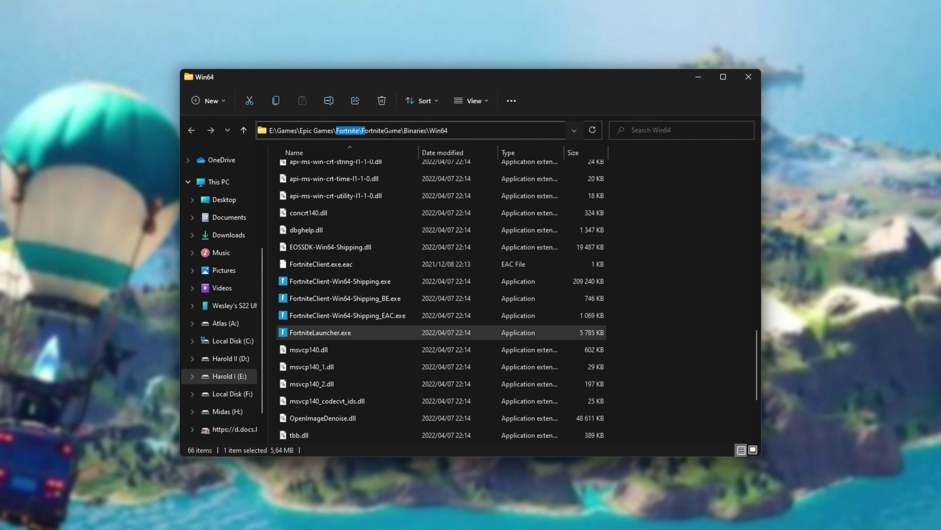
click(426, 131)
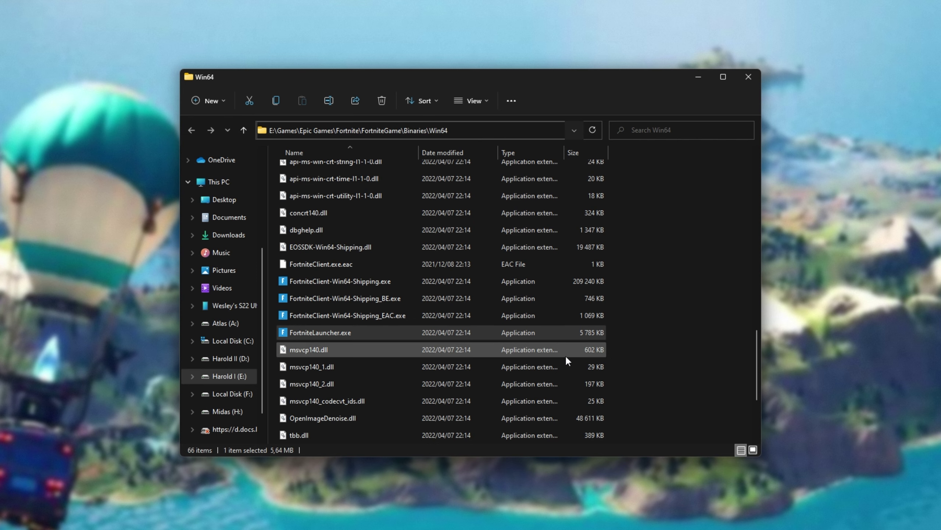
drag(618, 332, 517, 284)
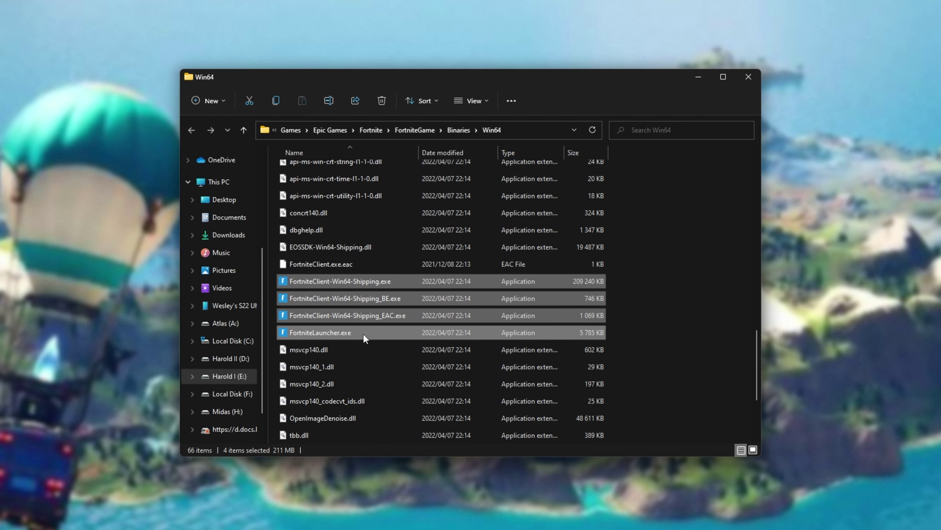
Set FortniteClient-Win64-Shipping.exe's Compatibility properties to Run as administrator and Windows 7 mode.
click(612, 308)
click(509, 284)
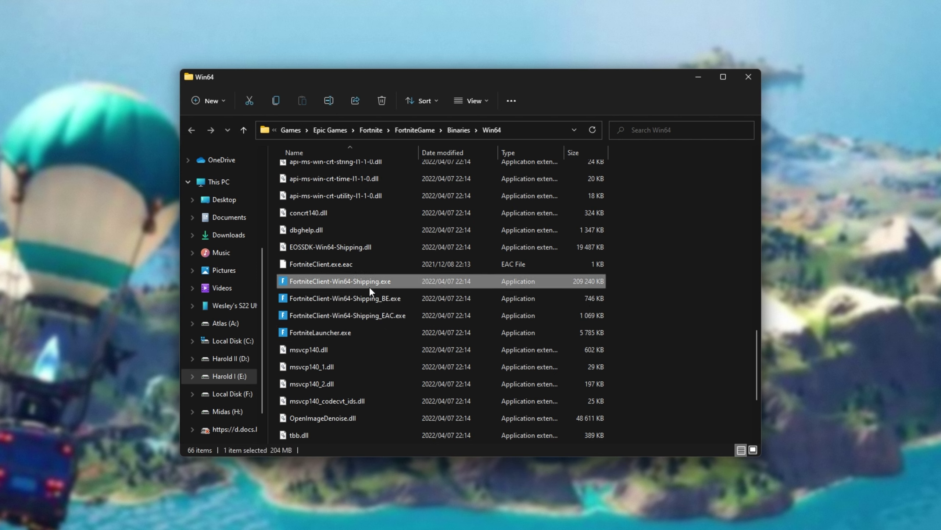
right_click(388, 282)
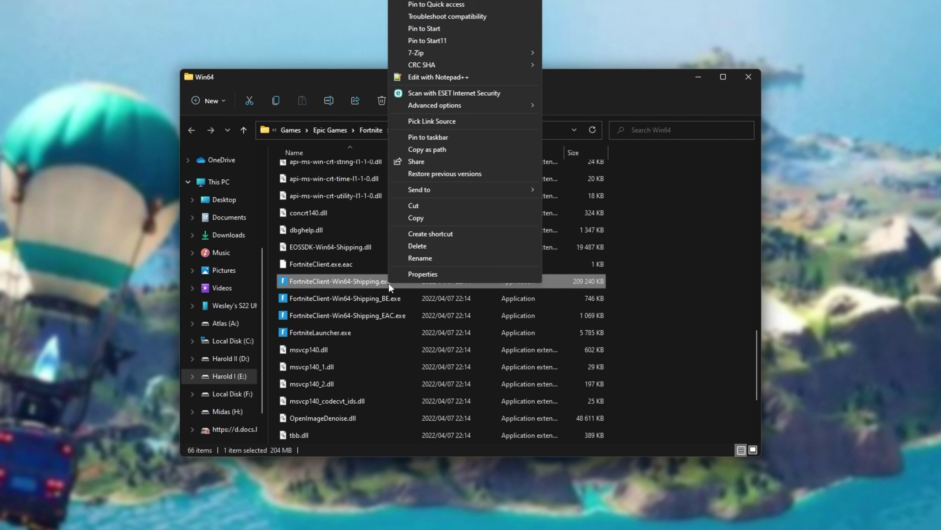
click(444, 271)
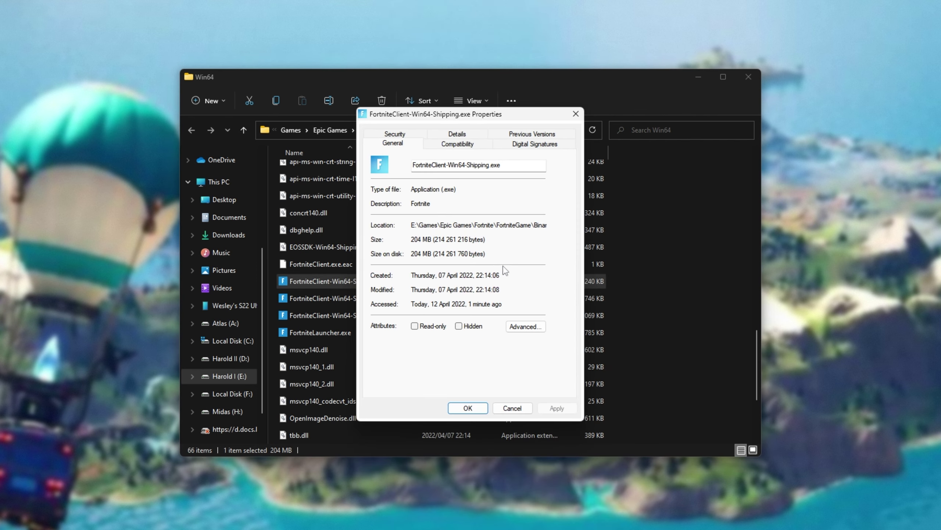
click(457, 148)
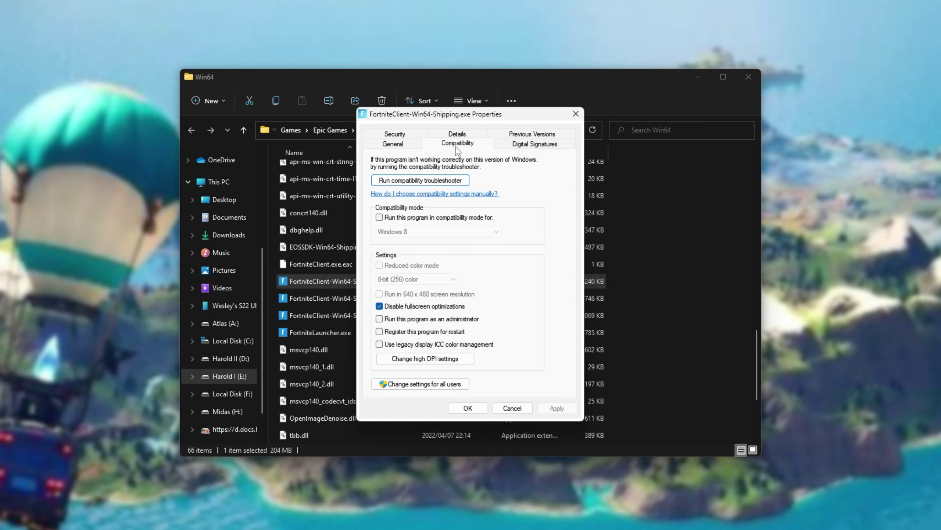
click(427, 322)
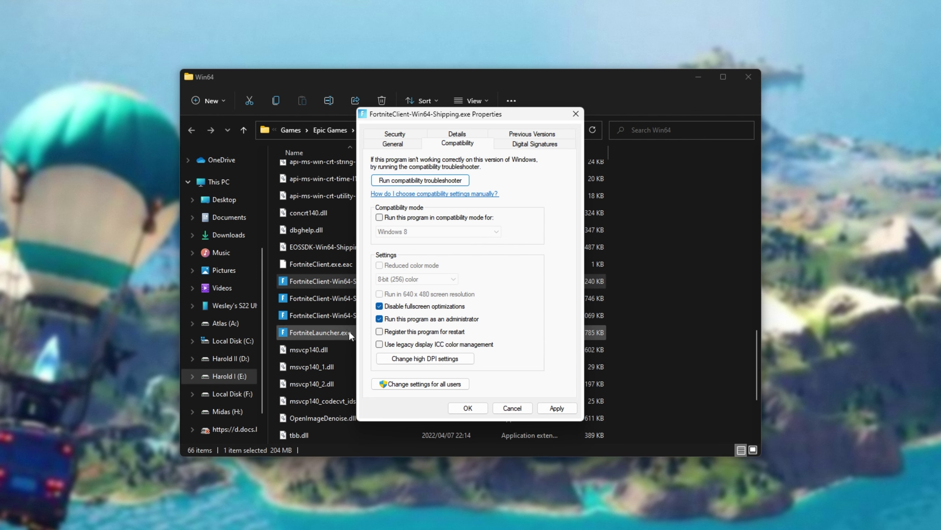
click(418, 219)
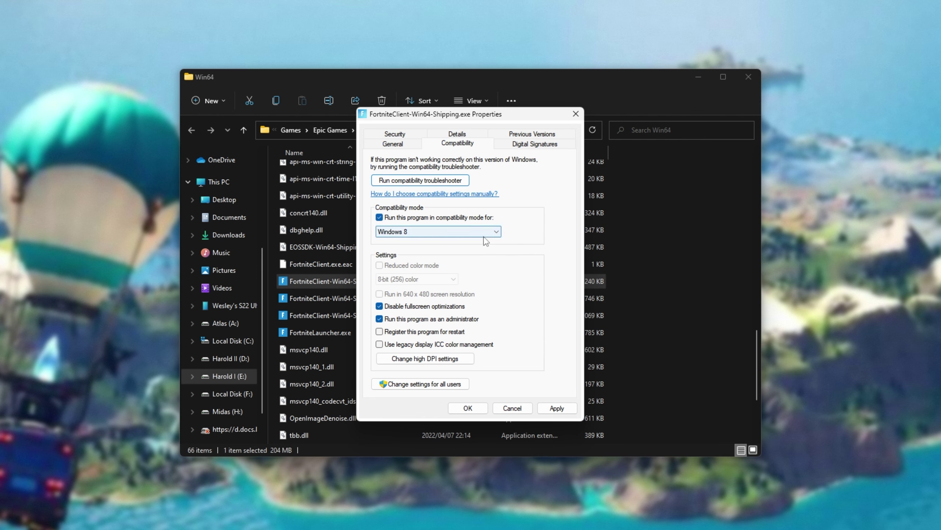
click(480, 233)
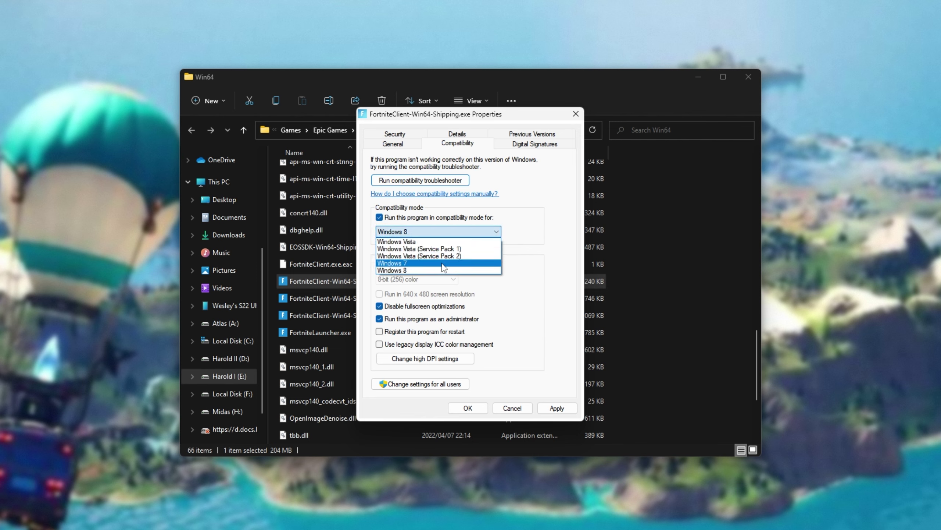
click(443, 264)
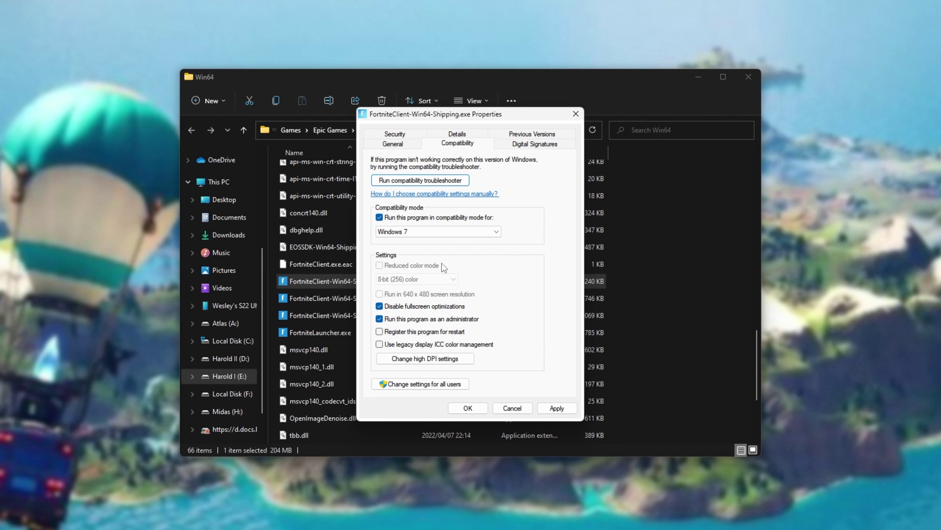
click(471, 408)
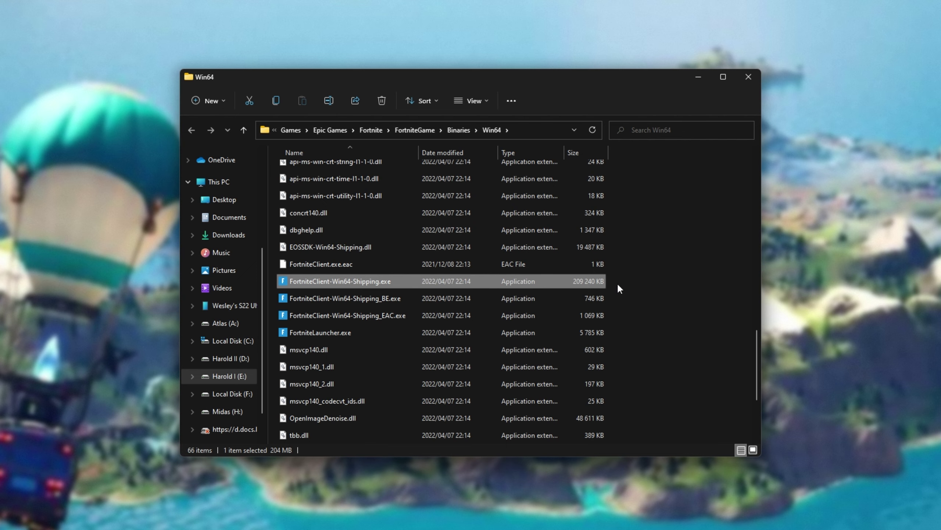
Open the EasyAntiCheat folder inside Win64, view its path, and select EasyAntiCheat_Setup.exe.
scroll(635, 390, up, 14)
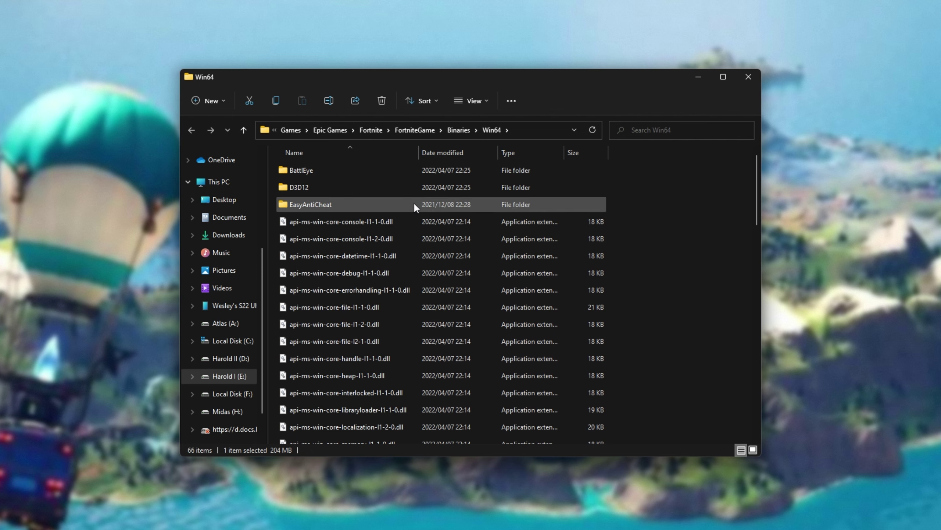
double_click(414, 201)
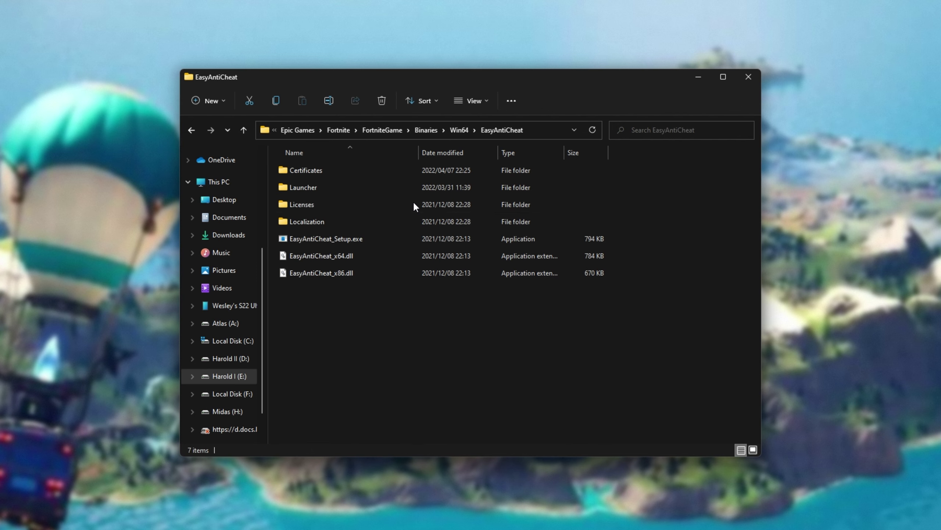
click(533, 130)
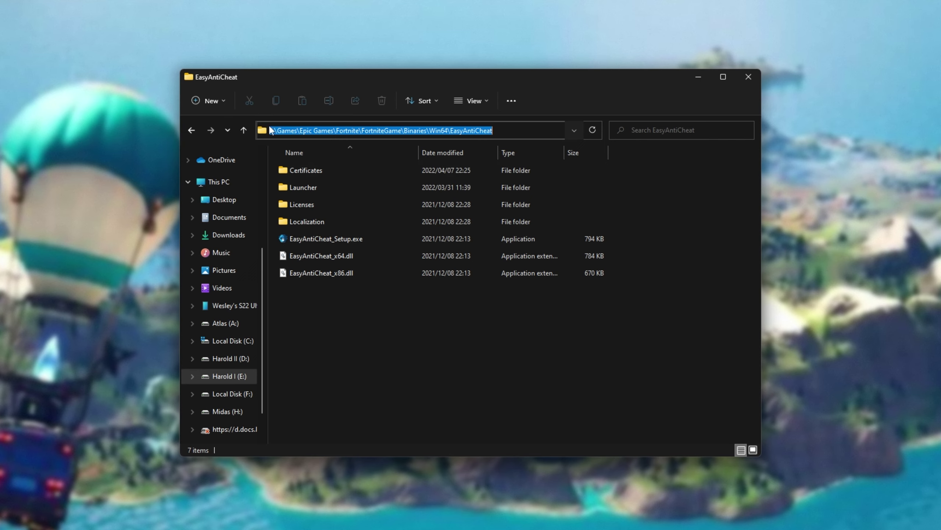
click(508, 127)
click(442, 296)
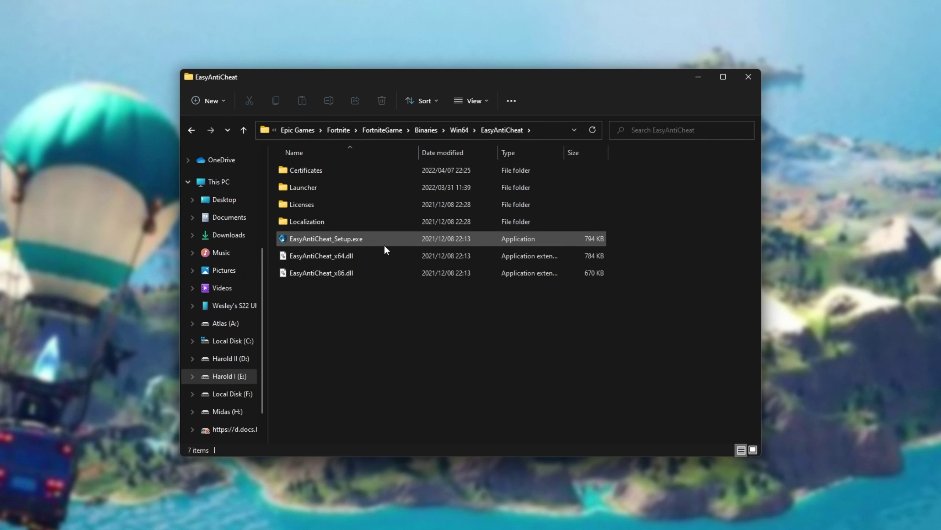
click(342, 240)
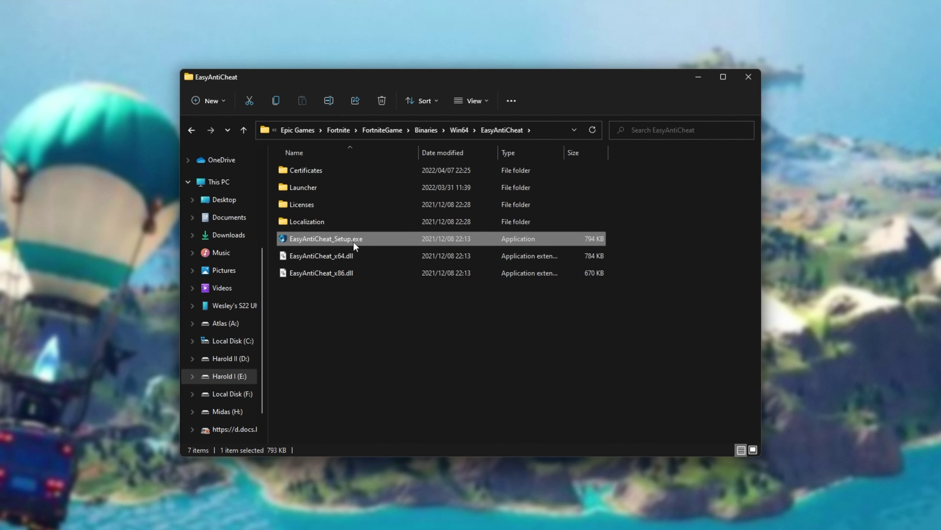
Run EasyAntiCheat_Setup.exe as administrator, keep Current (Game 217) selected, and close the setup.
right_click(365, 238)
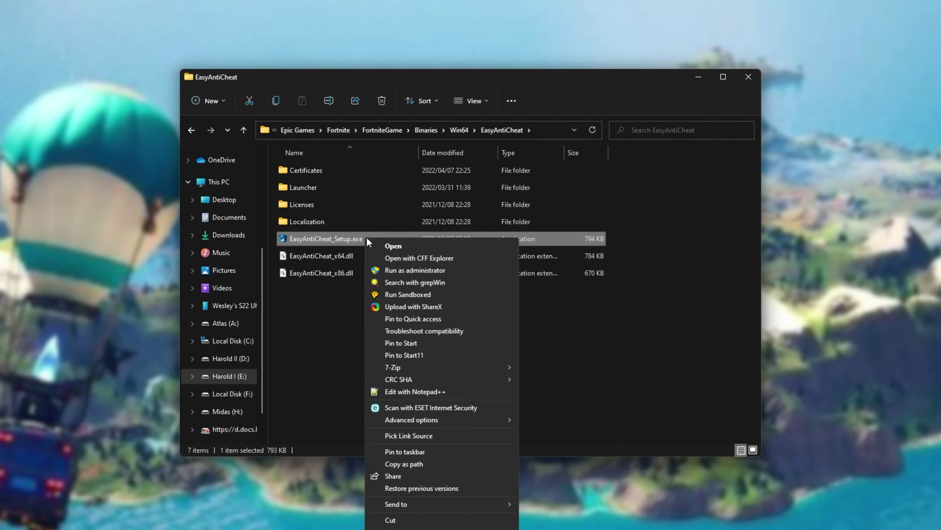
click(434, 271)
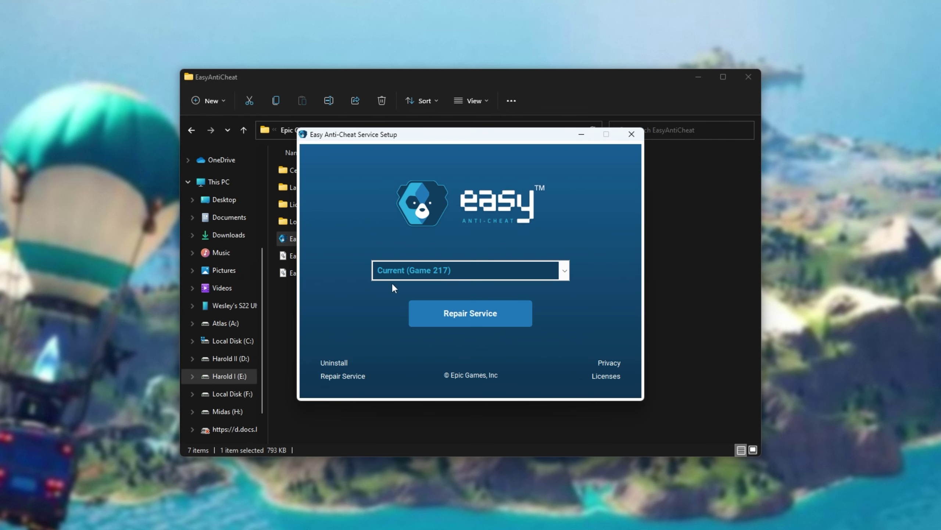
click(447, 273)
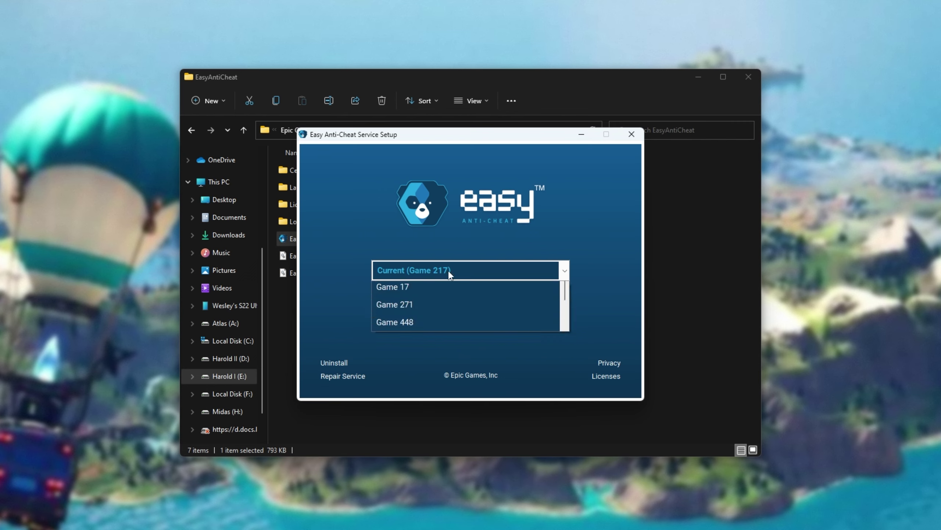
click(466, 267)
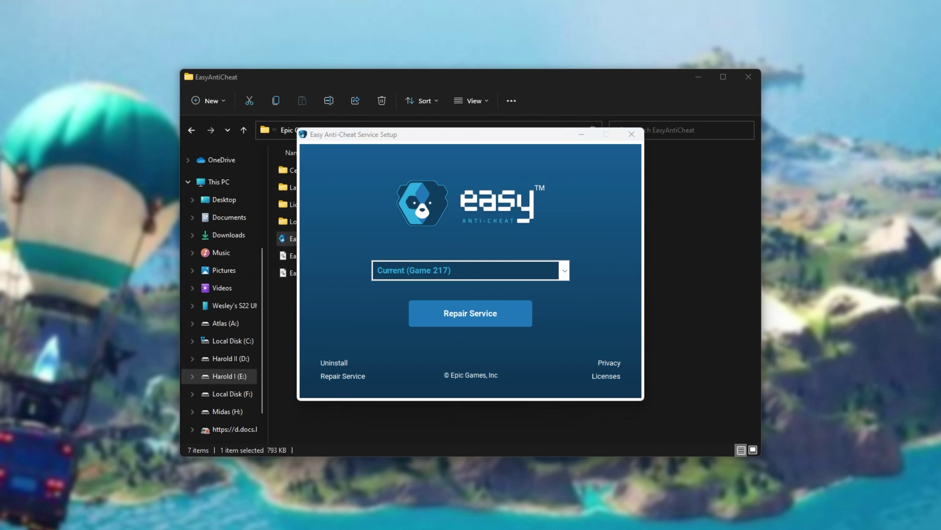
click(631, 134)
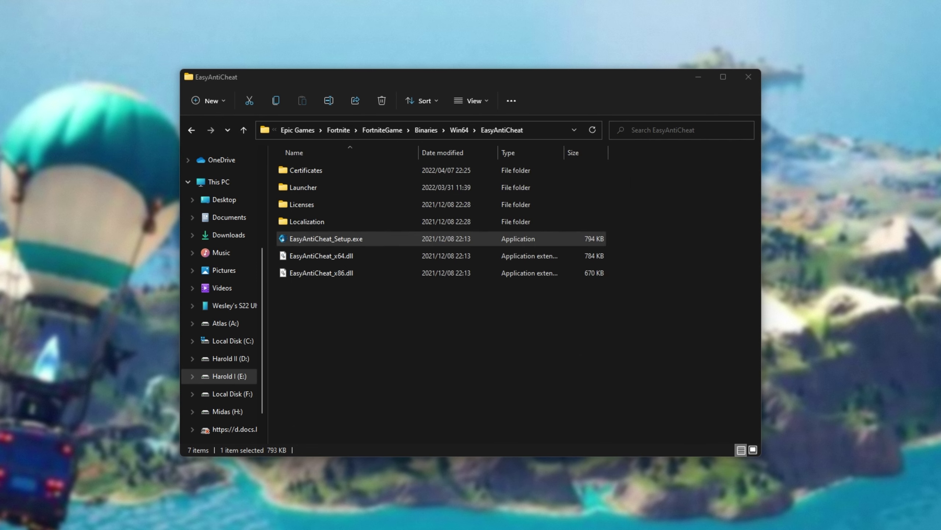
Bring the EasyAntiCheat Explorer window forward and close it.
click(715, 233)
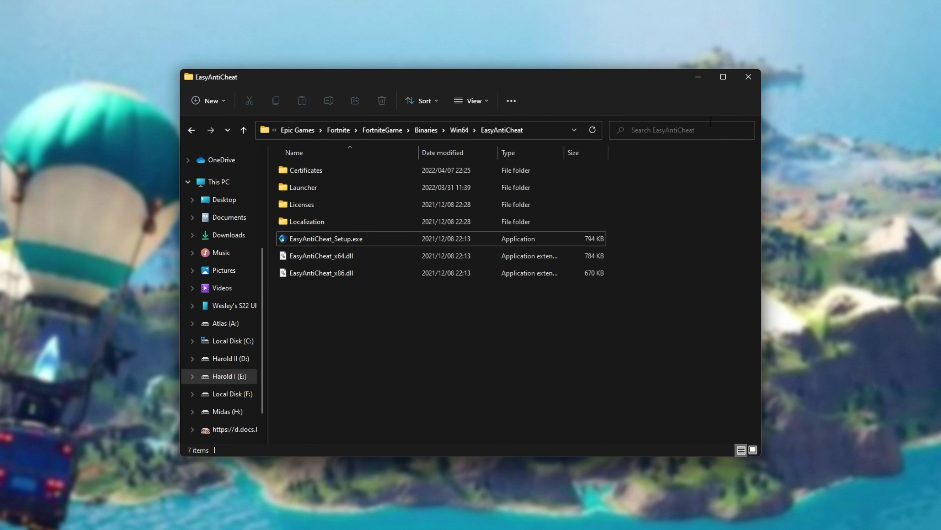
click(756, 78)
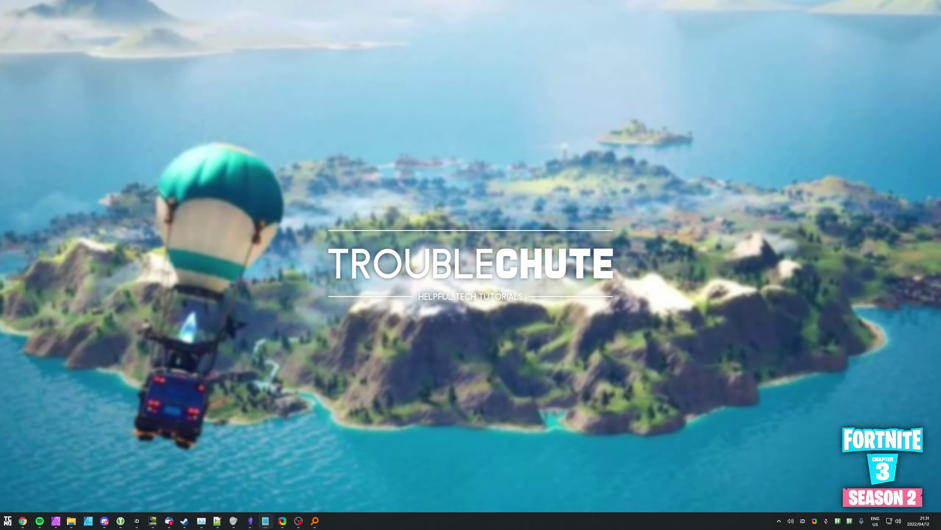
Search the Start menu for 'epic' to find the Epic Games Launcher.
key(super)
text(epic)
Launch GeForce Experience by searching 'gefor' from the Start button.
click(8, 521)
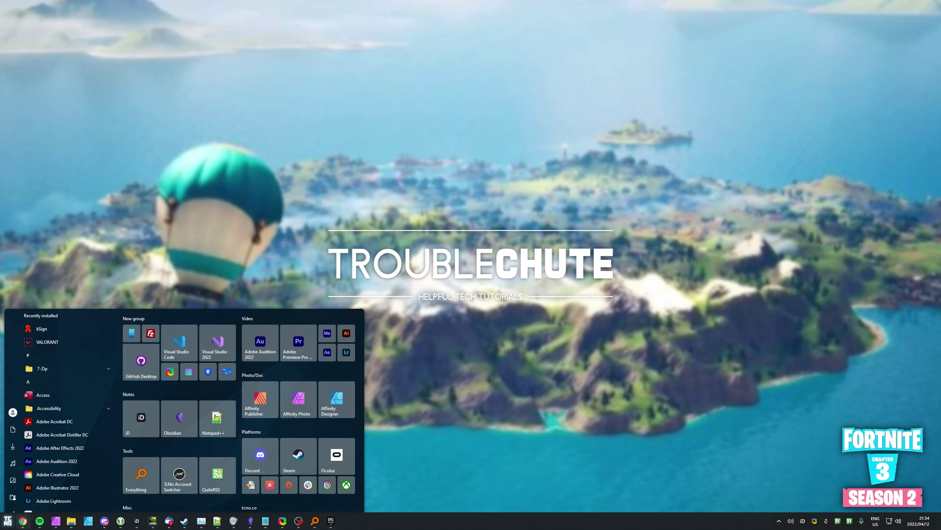
text(gefor)
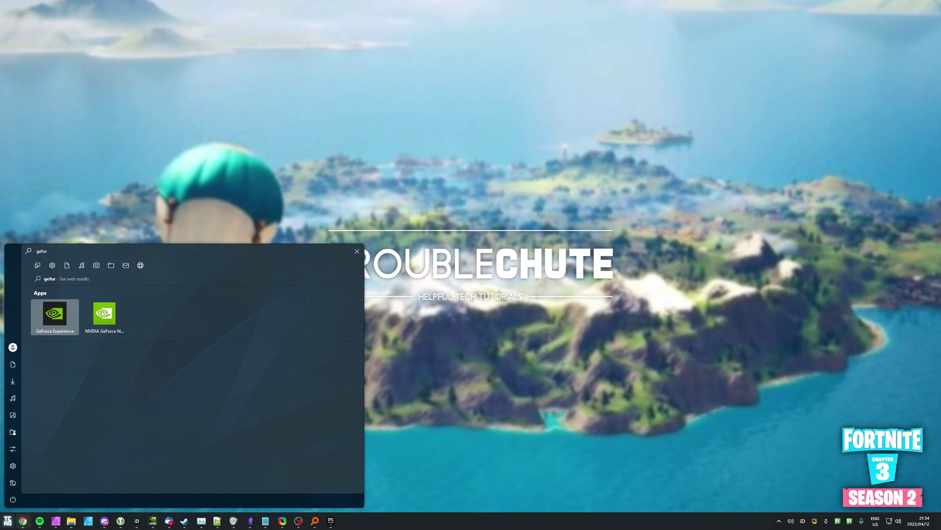
key(Return)
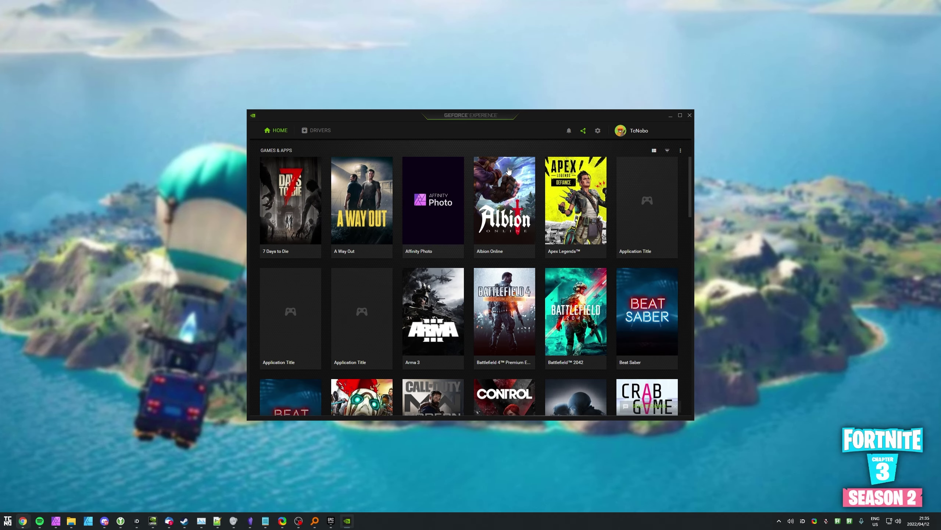
Open Fortnite's details page in Games & Apps and inspect its install path.
scroll(494, 222, down, 6)
scroll(494, 222, down, 3)
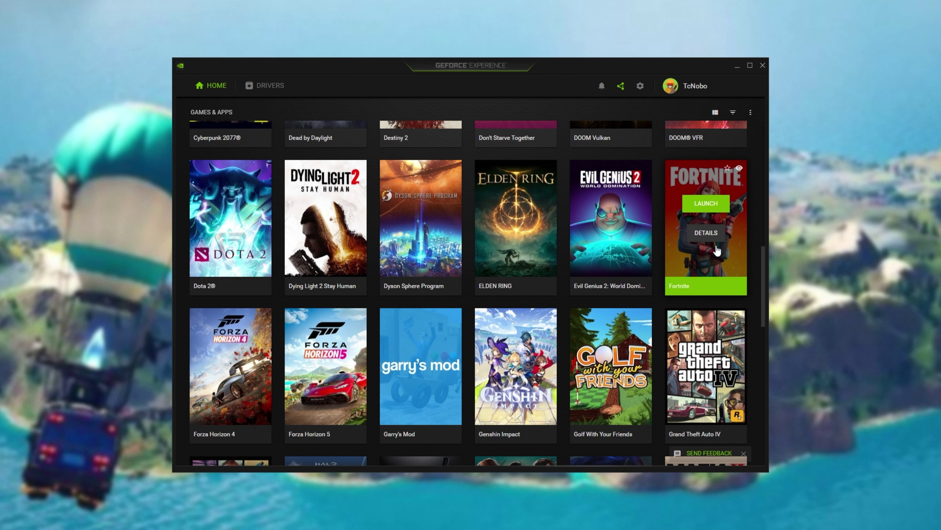
click(652, 242)
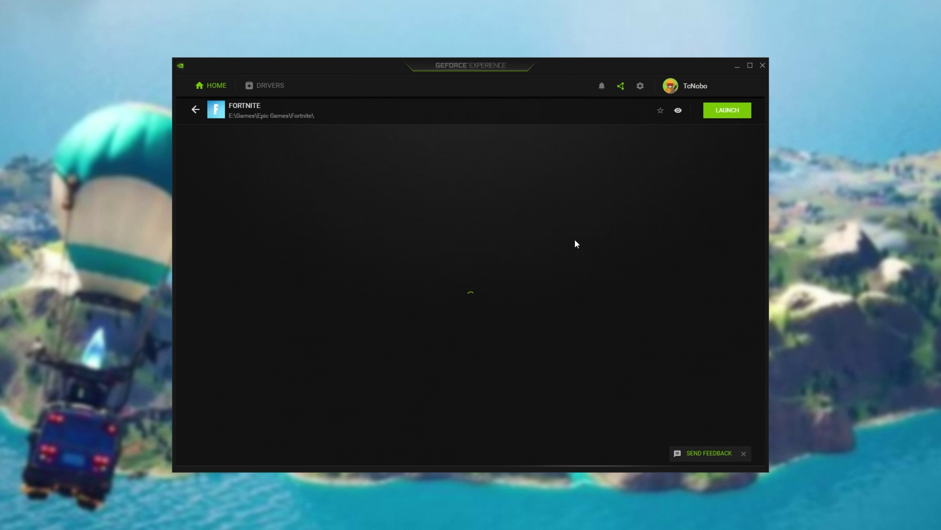
drag(314, 116, 261, 117)
click(262, 118)
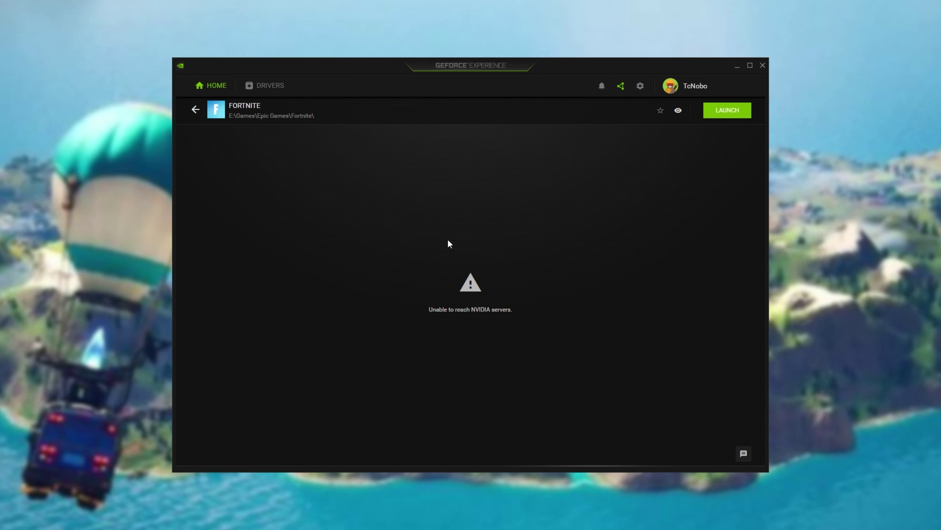
Close the GeForce Experience window.
click(762, 70)
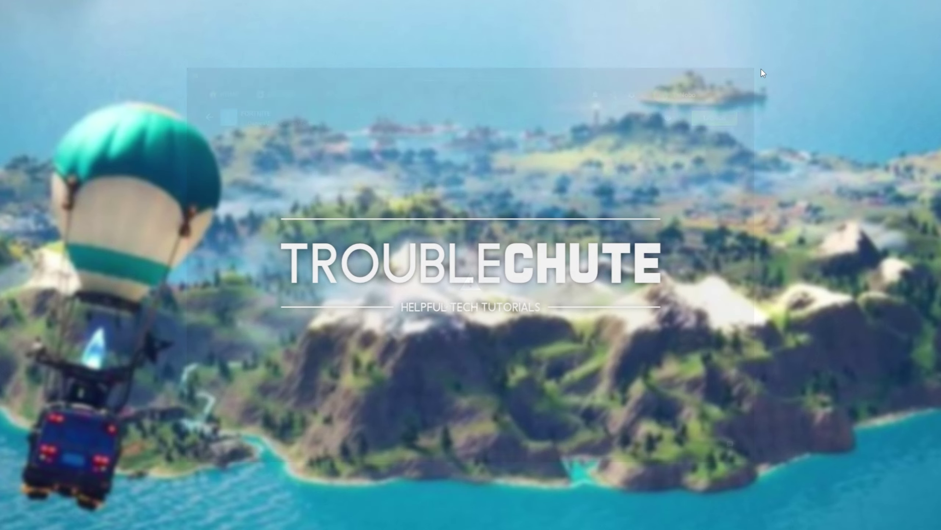